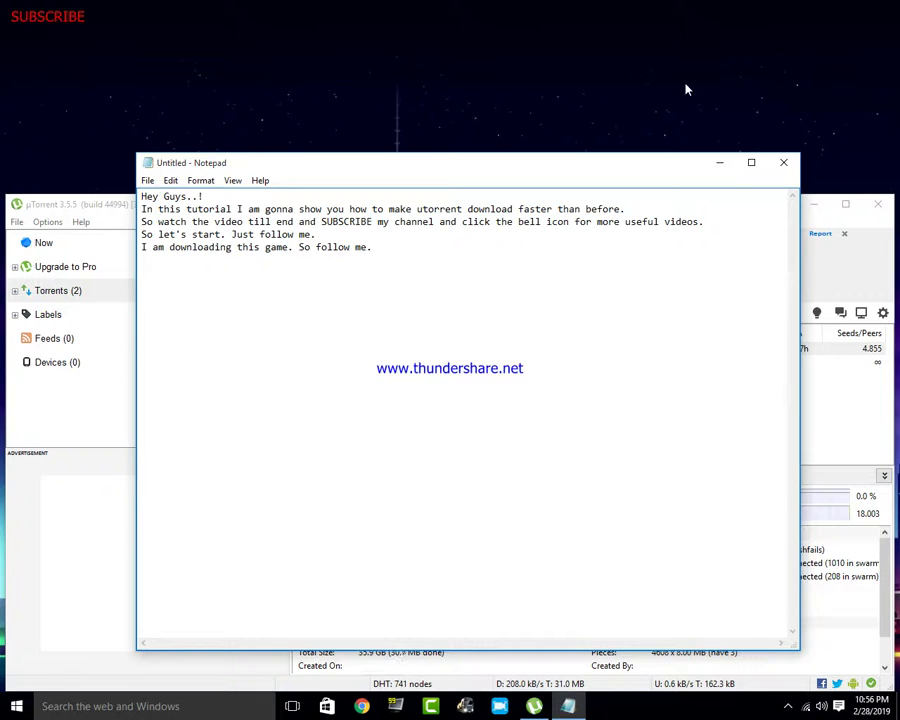
Switch to µTorrent and force start the Grand Theft Auto V [FitGirl Ultra Repack] torrent.
left_click(719, 163)
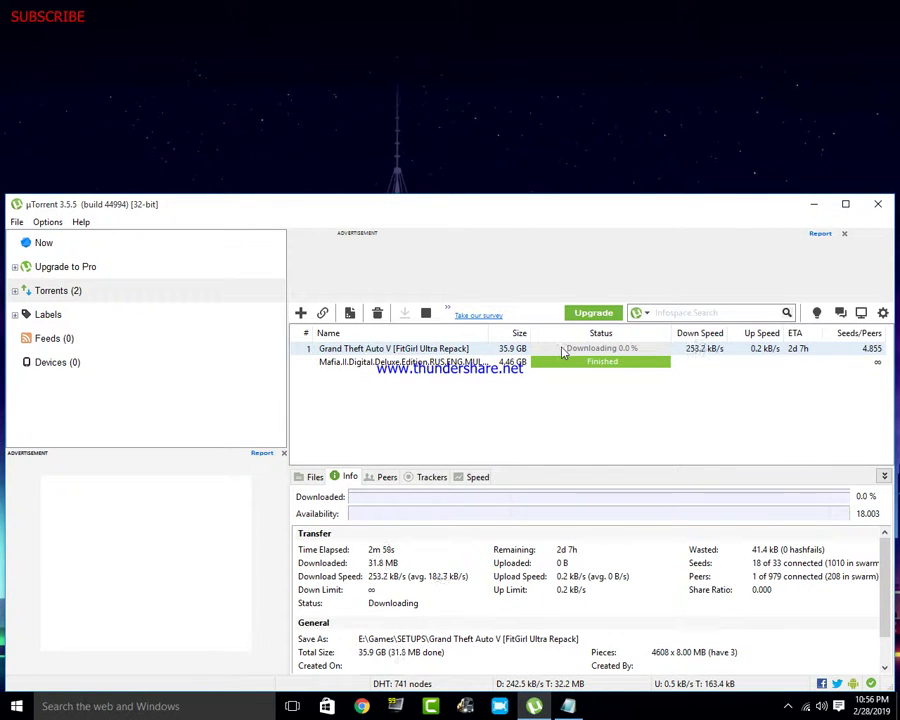
right_click(563, 350)
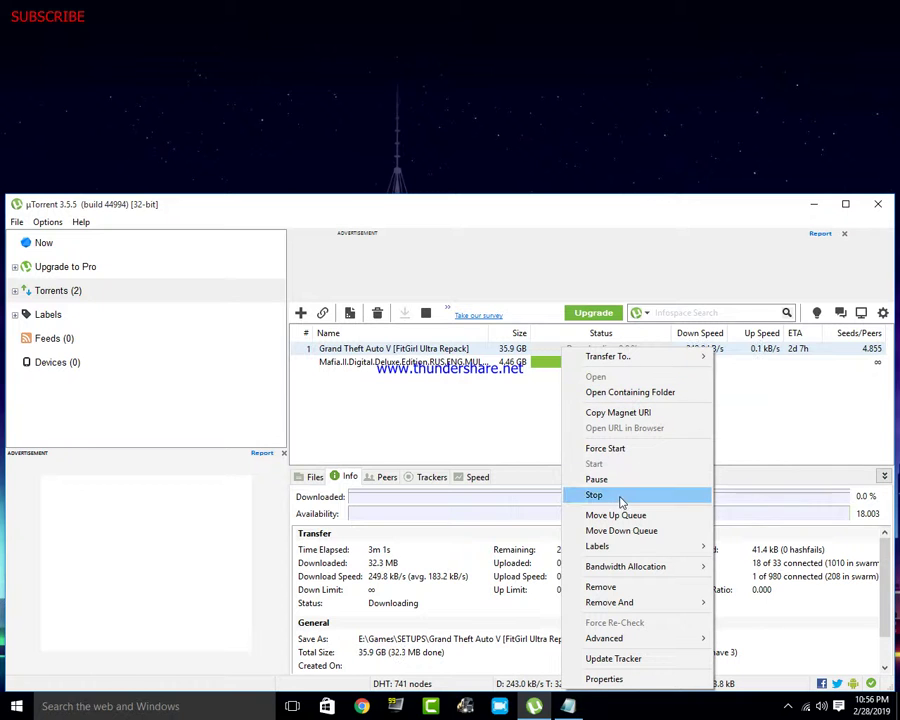
left_click(607, 450)
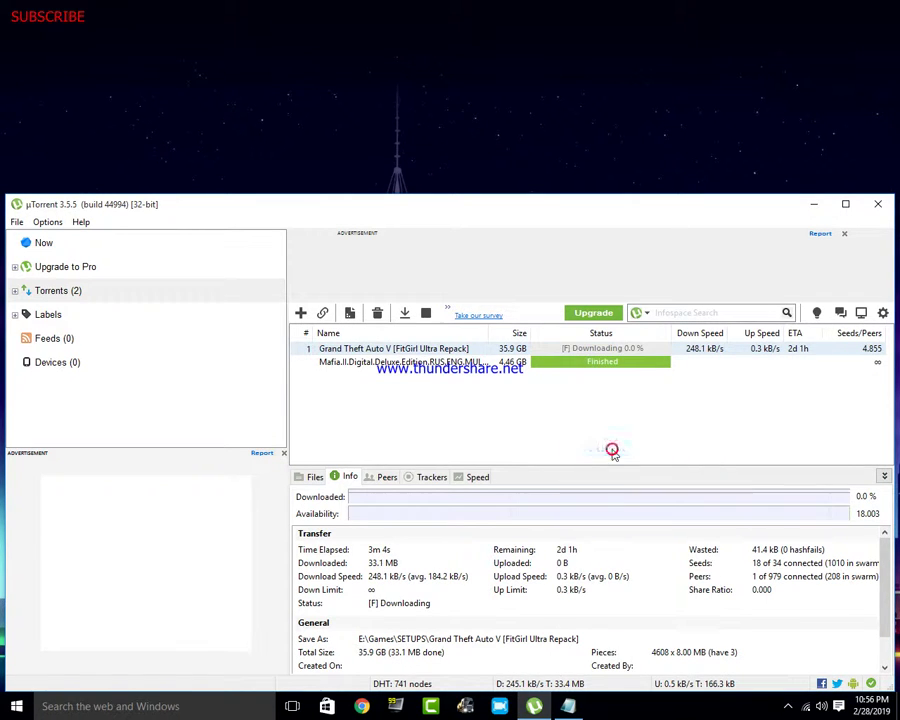
Switch to Notepad and add the line "First Right-Click on the download and click on the FORCE START option.".
left_click(565, 710)
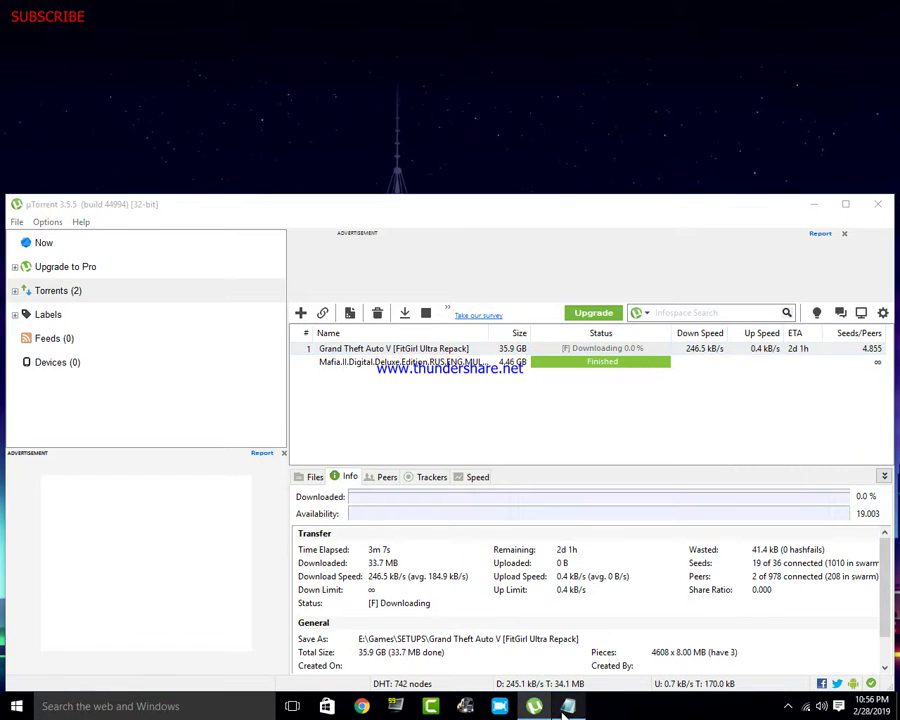
key("Return")
type("First Right-Click on")
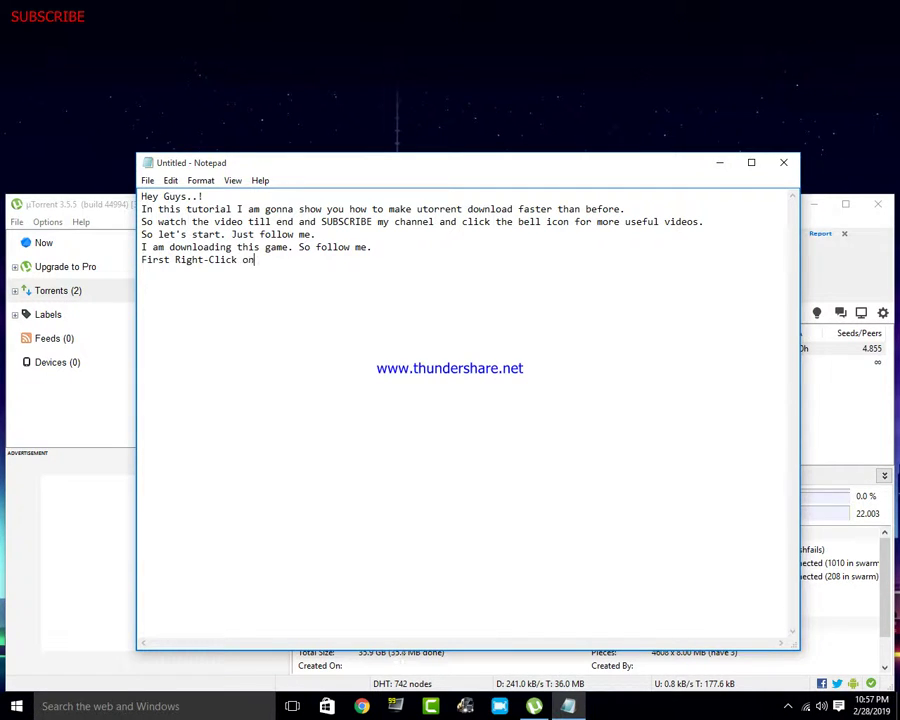
type(" the download and click on thre")
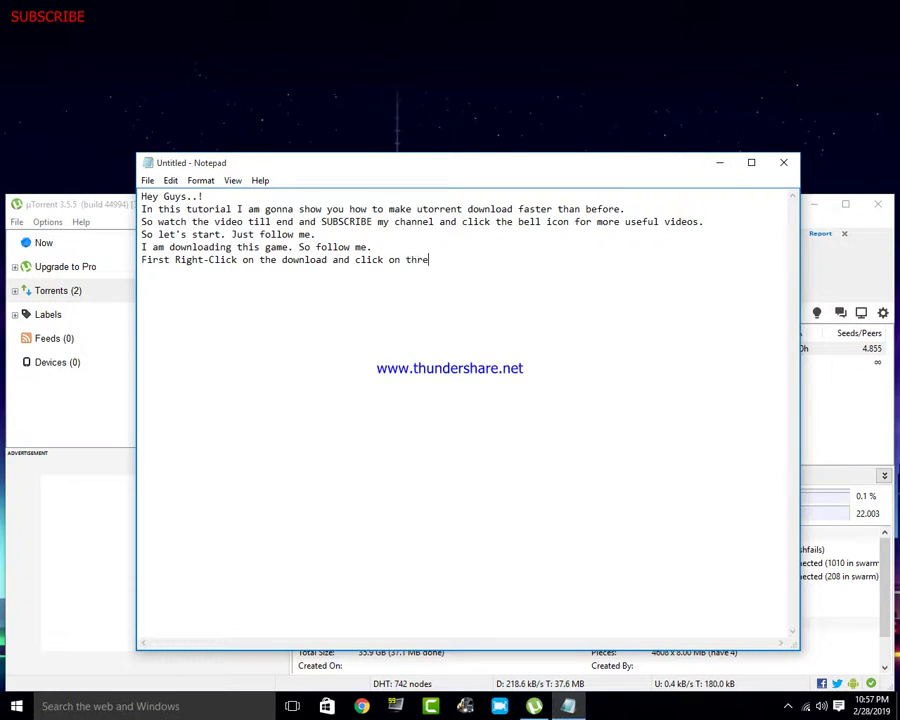
key("BackSpace")
key("BackSpace")
type("e FORCE START option.")
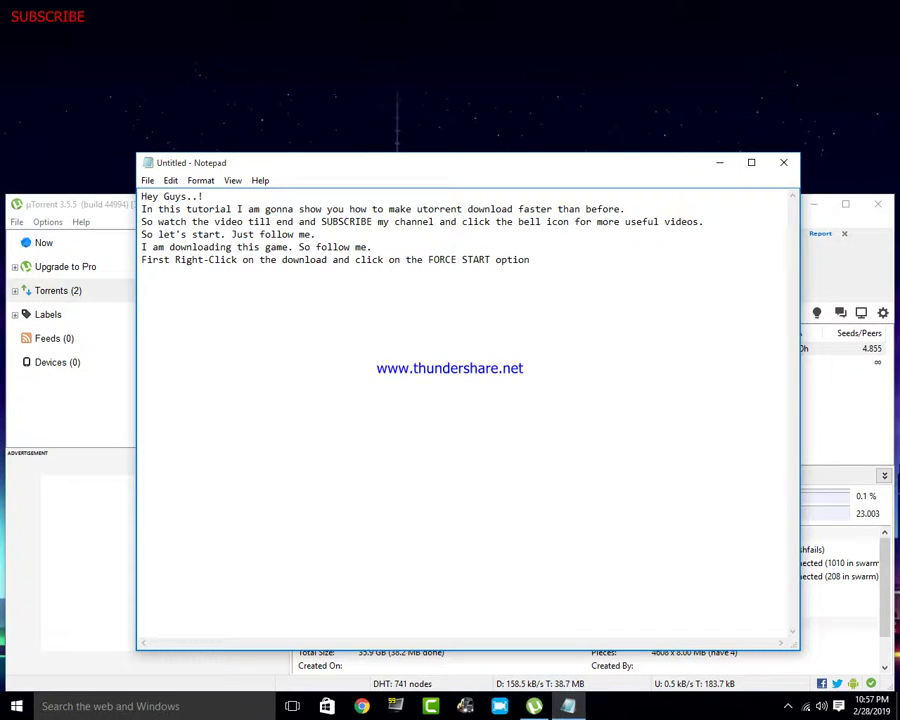
Switch to µTorrent and set the Grand Theft Auto V torrent's bandwidth allocation to High.
left_click(719, 162)
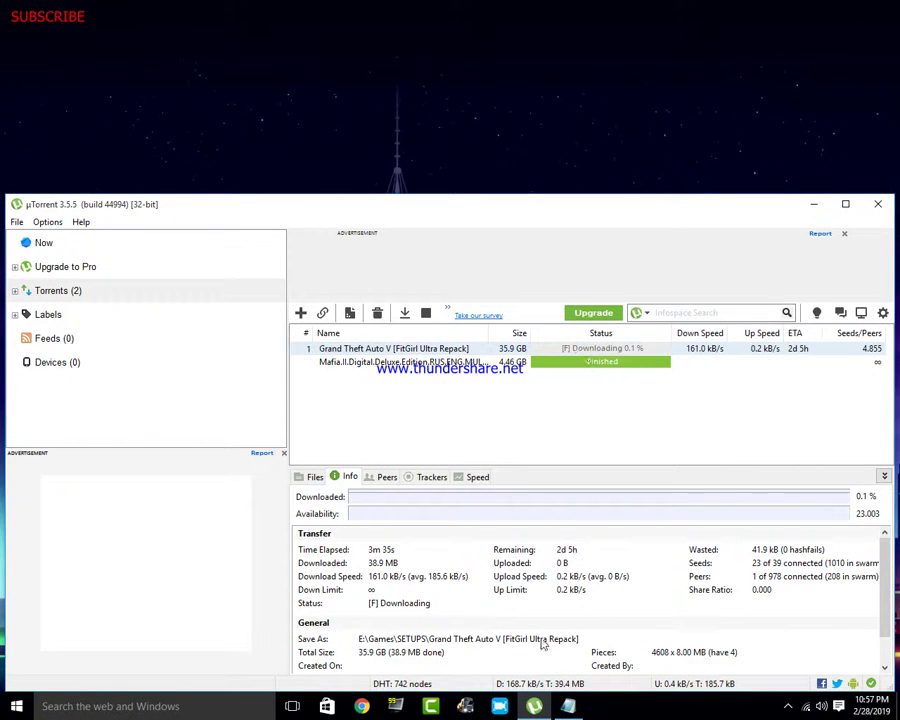
right_click(585, 350)
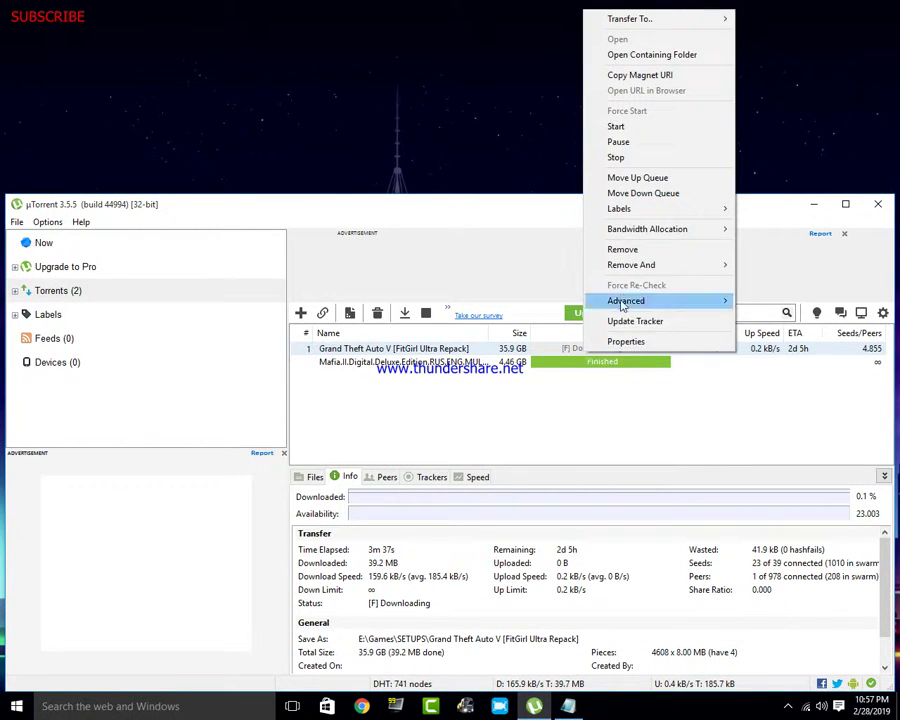
mouse_move(663, 238)
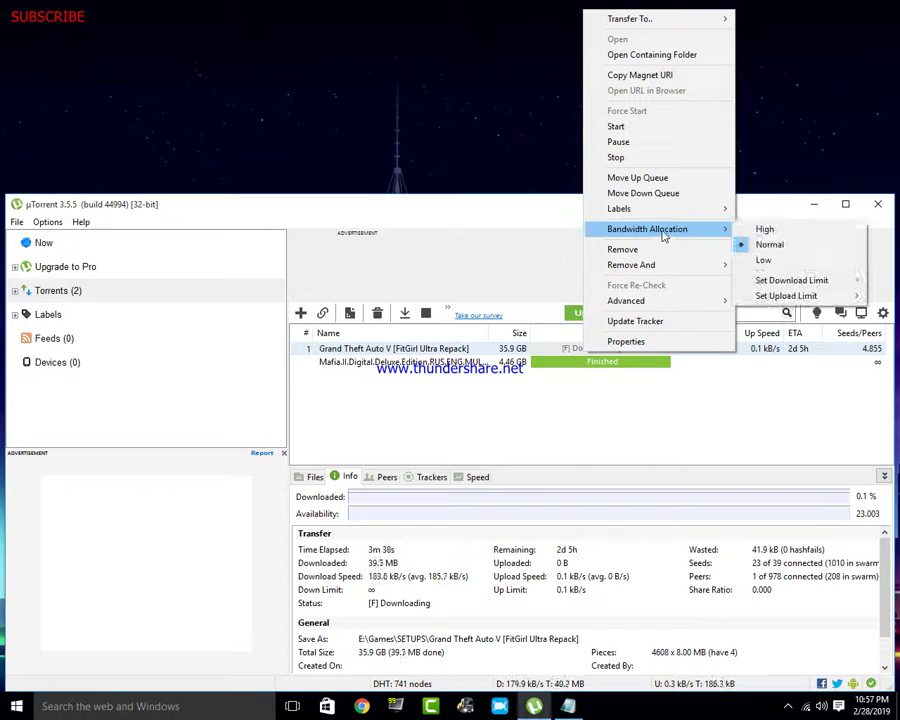
left_click(766, 230)
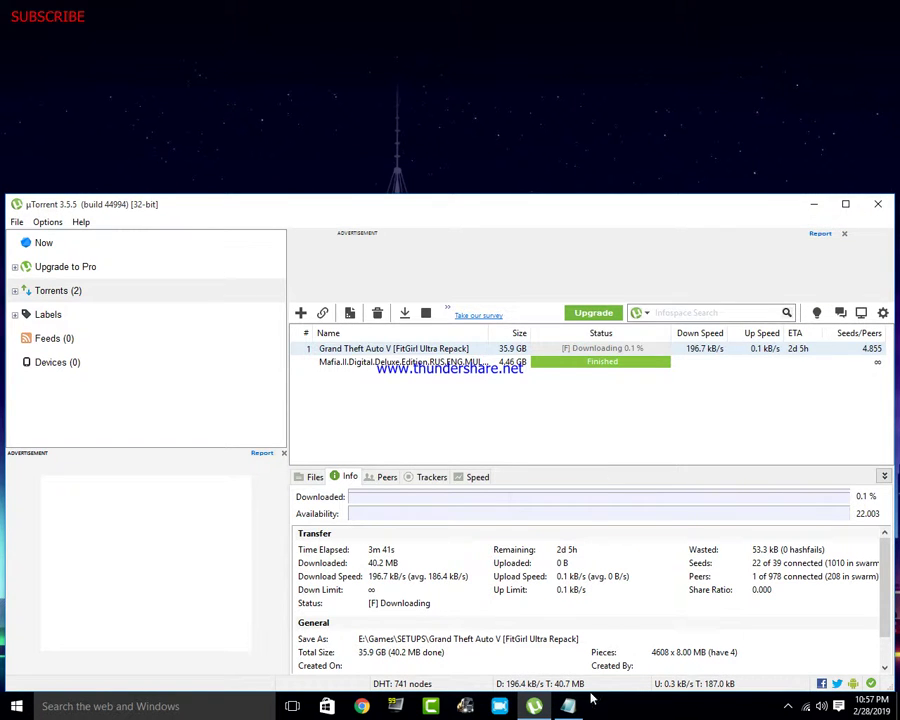
Switch to Notepad and add the line "Now go to BANDWITH ALLOCATION and select HIGH.".
key("alt+Tab")
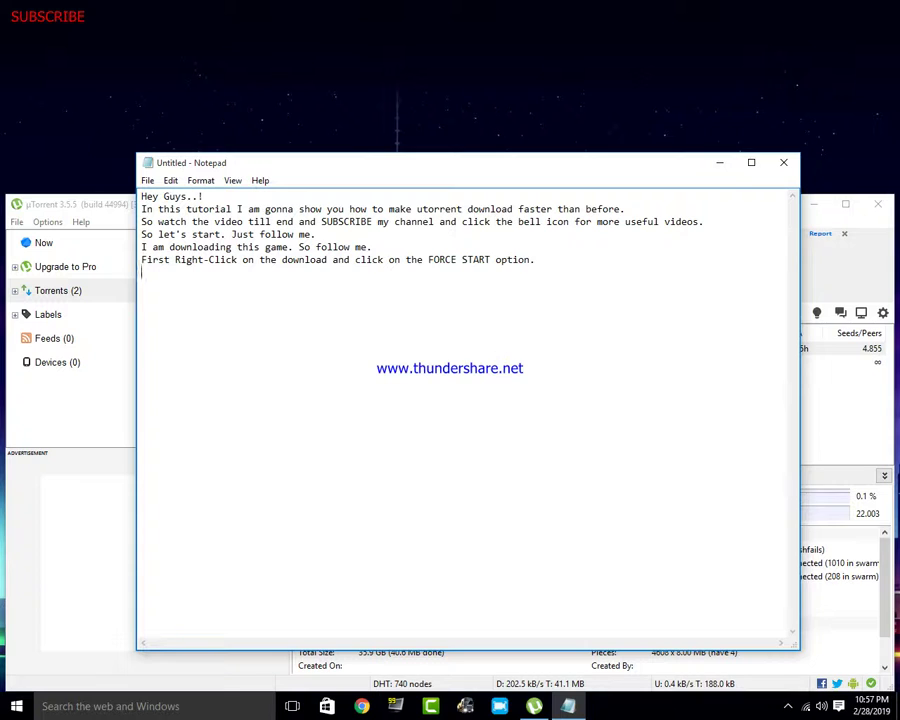
type("go to BANDWITH ALLOCATIO")
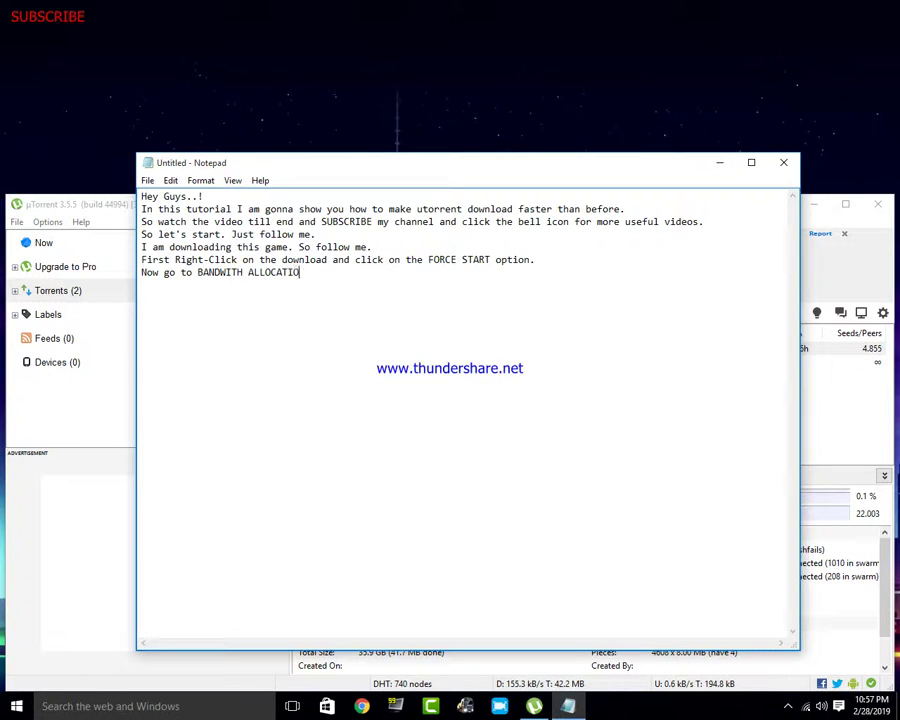
type("N and selec")
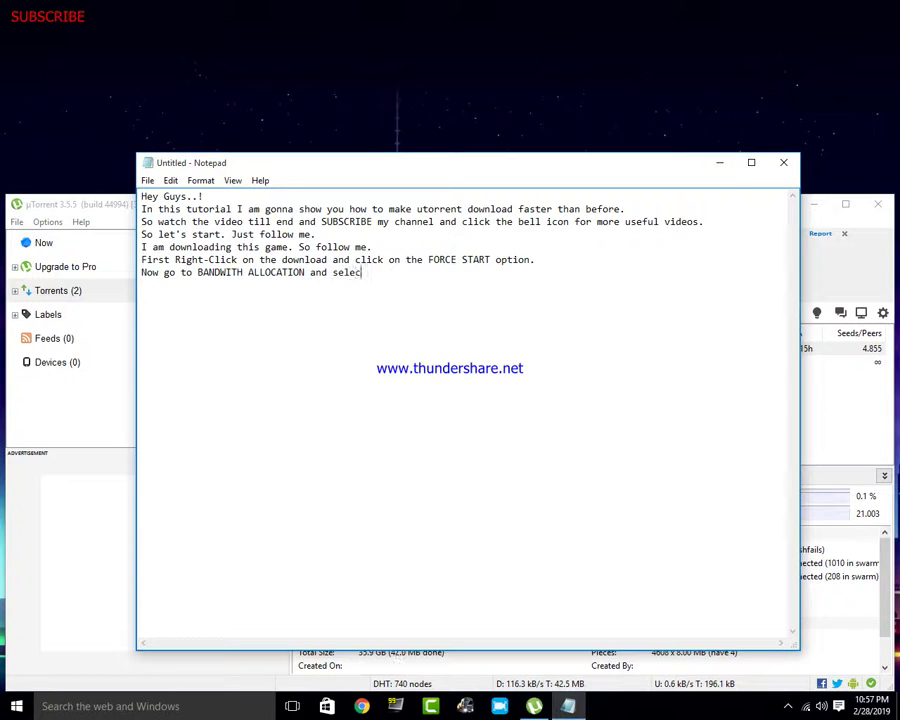
type("t HIGH.")
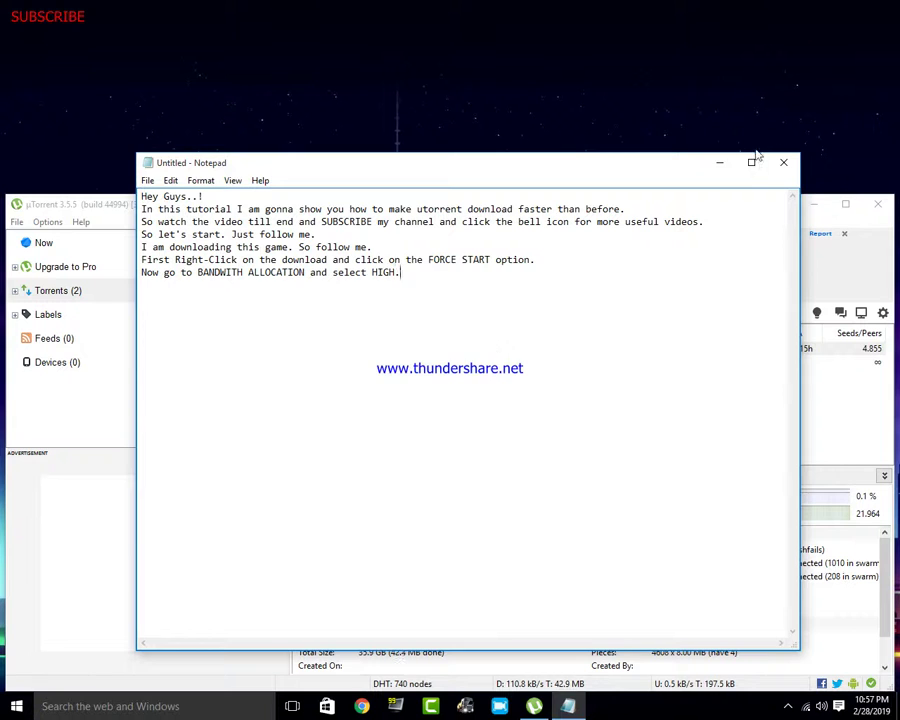
Switch to µTorrent and lower the Grand Theft Auto V torrent's upload limit to 25 kB/s and further to 10 kB/s.
left_click(719, 162)
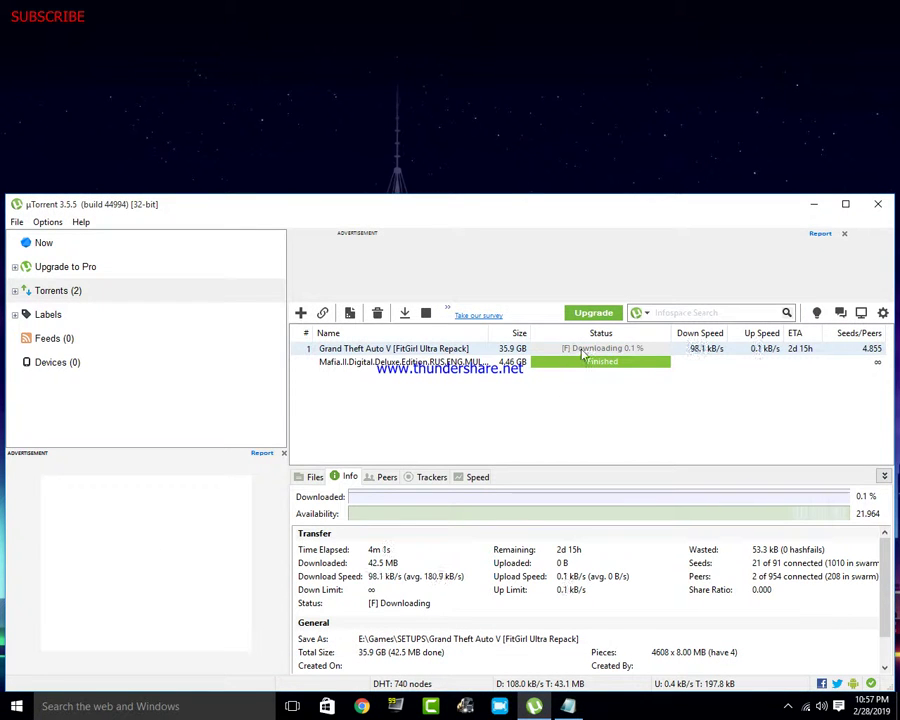
right_click(582, 349)
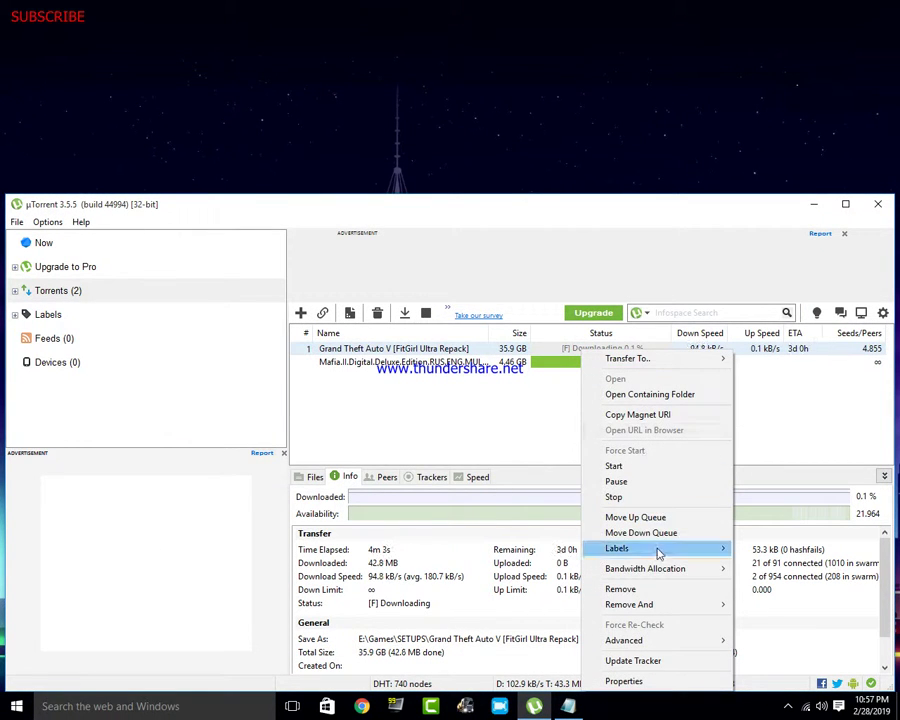
mouse_move(686, 574)
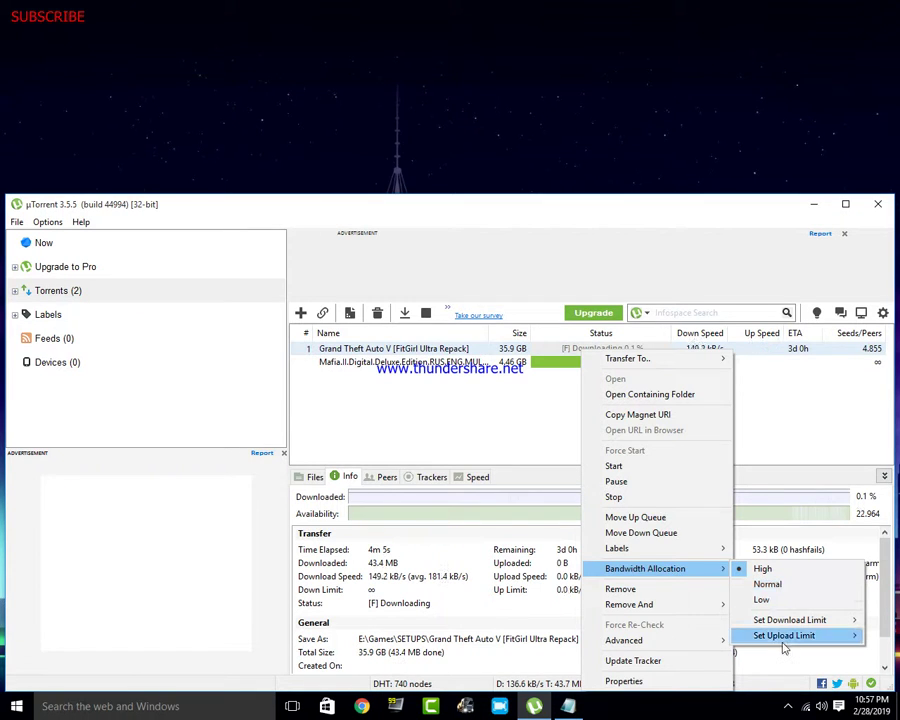
mouse_move(780, 637)
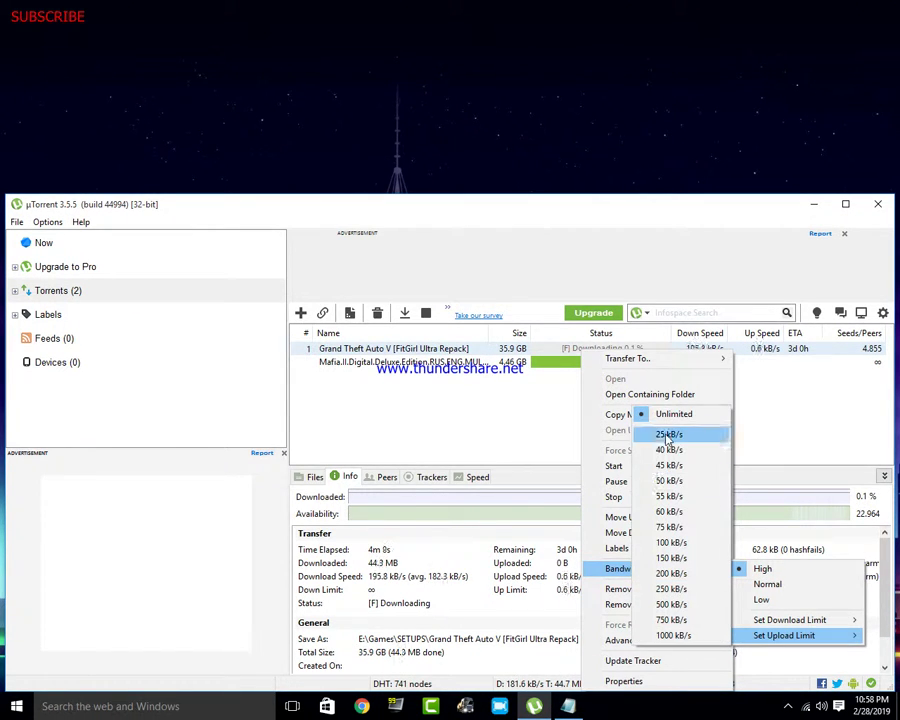
left_click(678, 433)
right_click(551, 347)
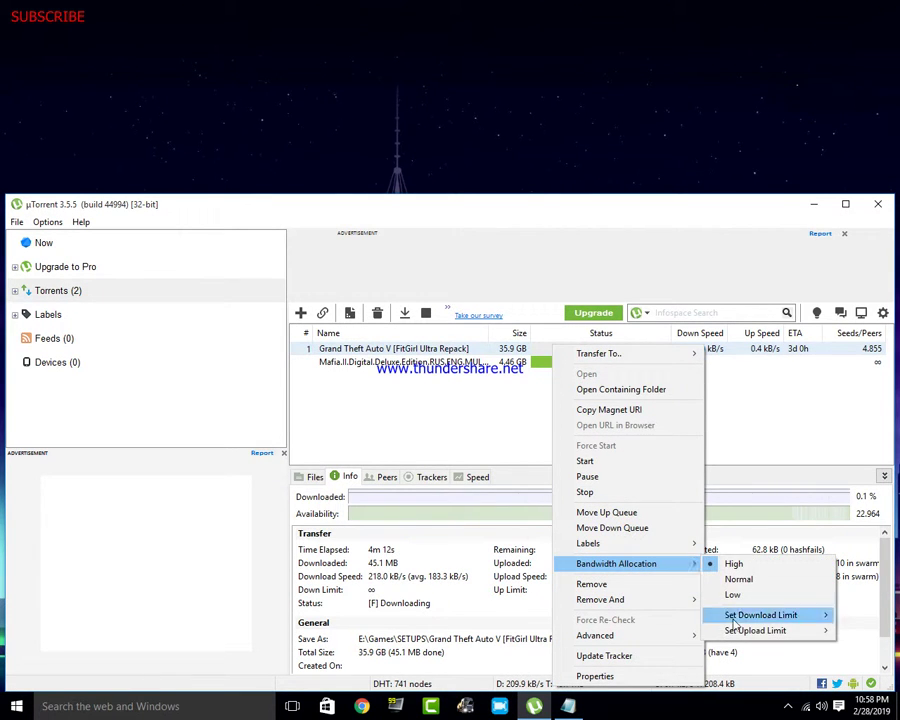
mouse_move(735, 630)
left_click(638, 428)
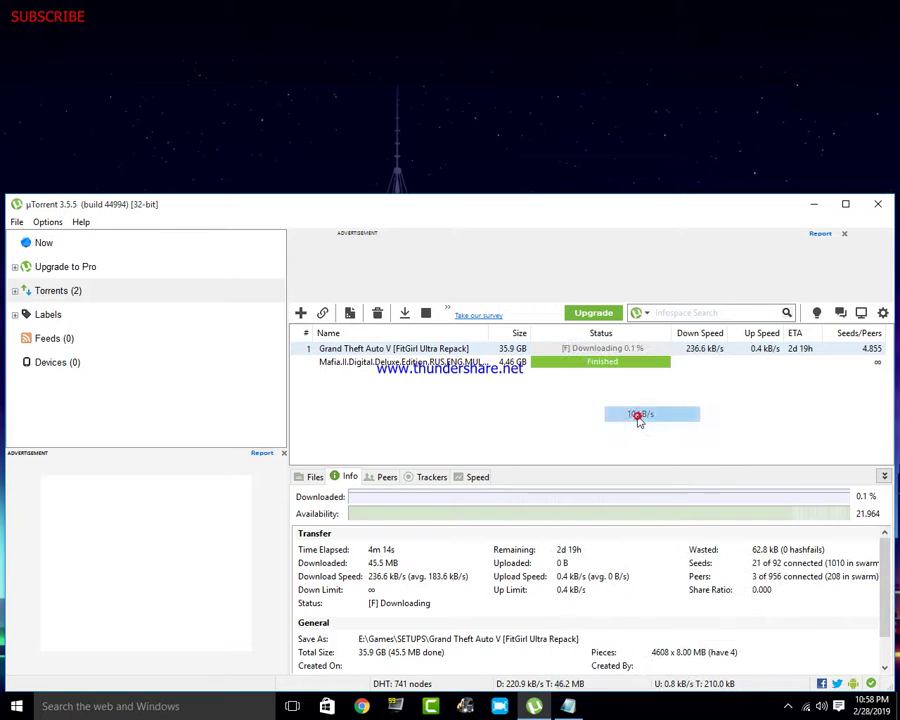
Lower the Grand Theft Auto V torrent's upload limit to 5 kB/s and further to 3 kB/s.
right_click(598, 350)
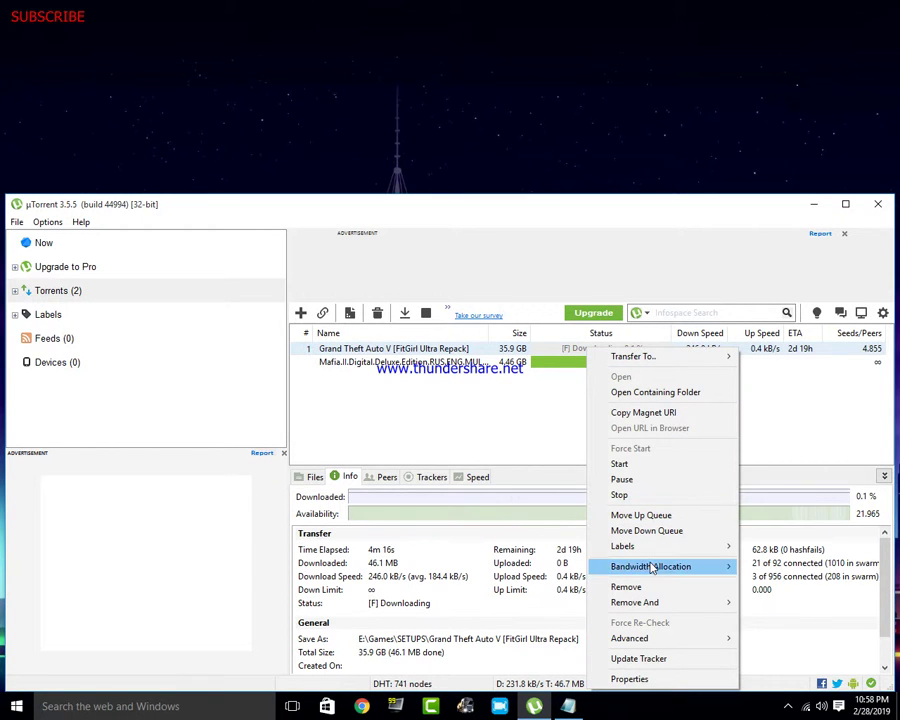
mouse_move(682, 567)
mouse_move(788, 633)
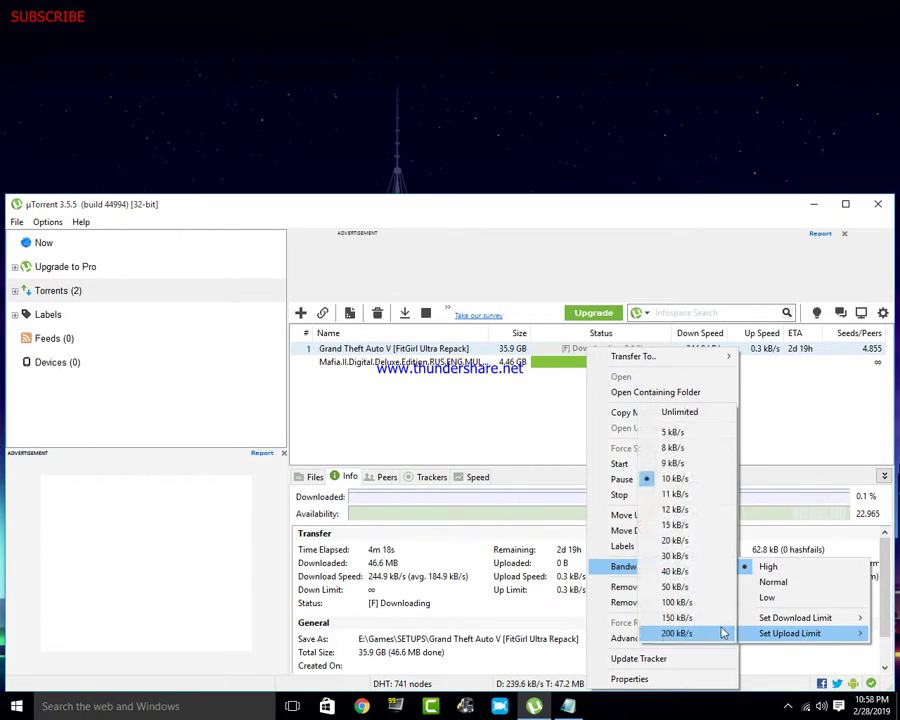
left_click(672, 434)
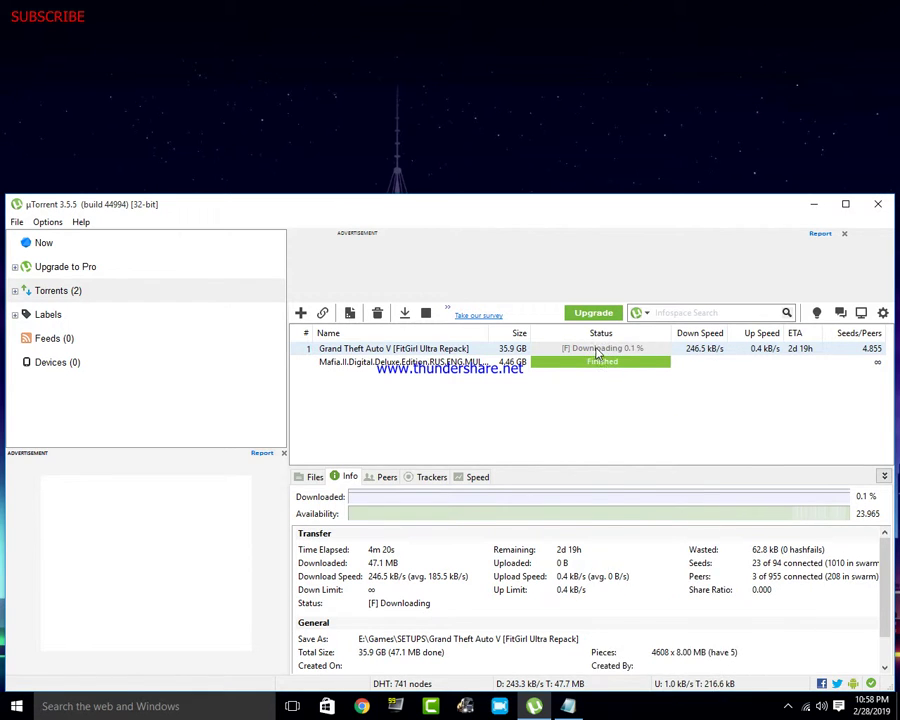
right_click(598, 350)
mouse_move(673, 569)
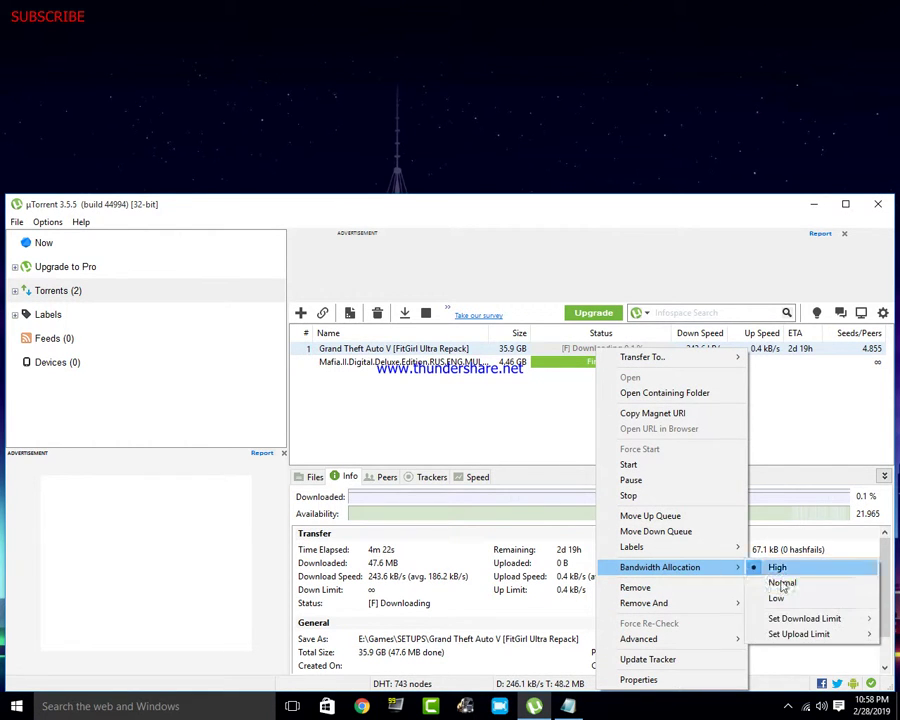
mouse_move(786, 638)
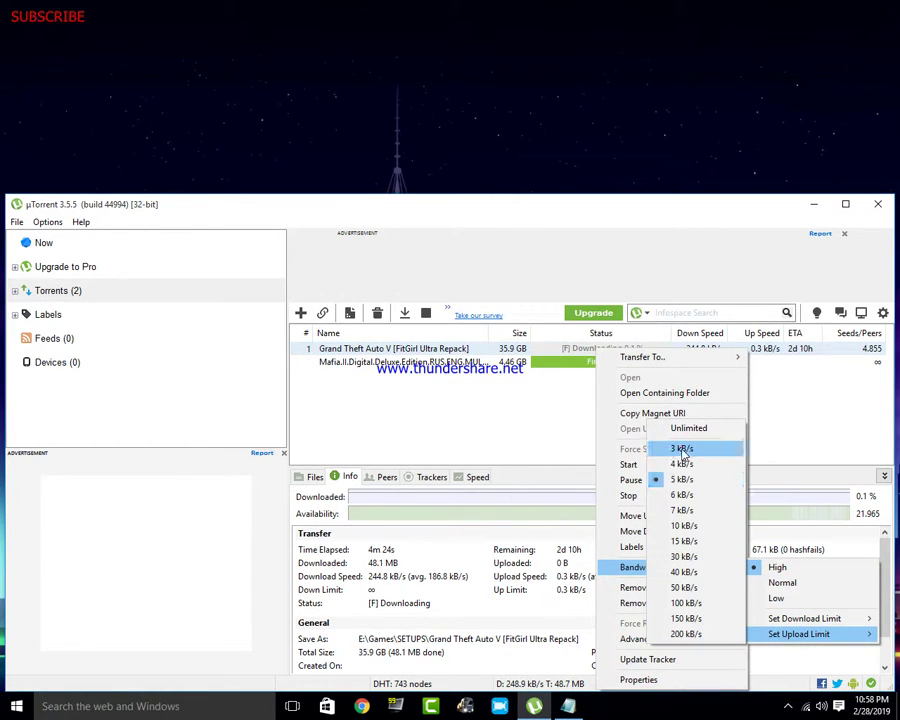
left_click(681, 448)
Set the Grand Theft Auto V torrent's upload limit to 1 kB/s.
right_click(580, 350)
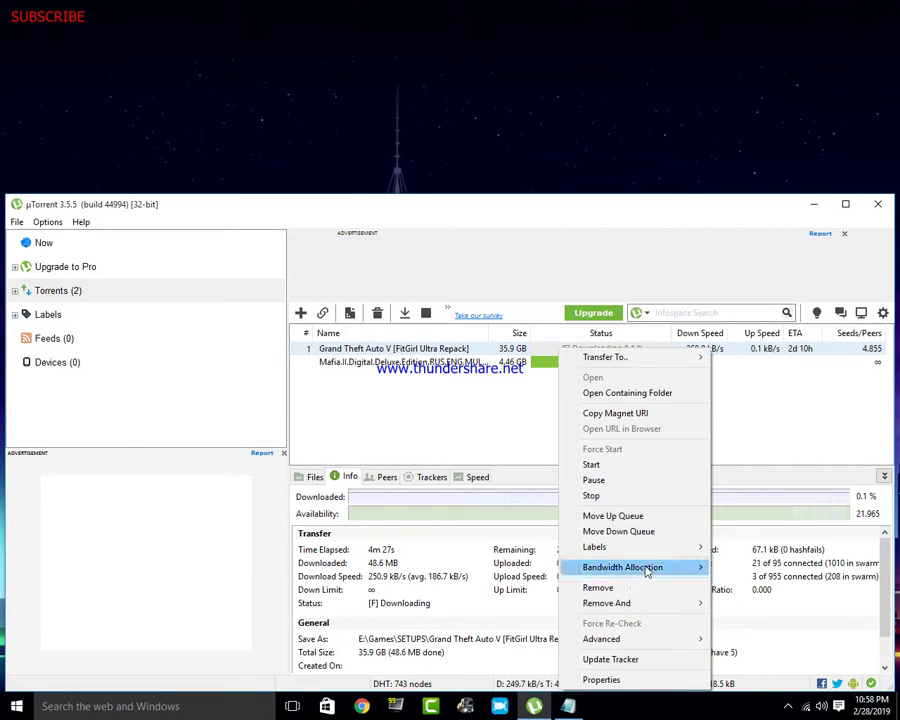
mouse_move(645, 568)
mouse_move(748, 636)
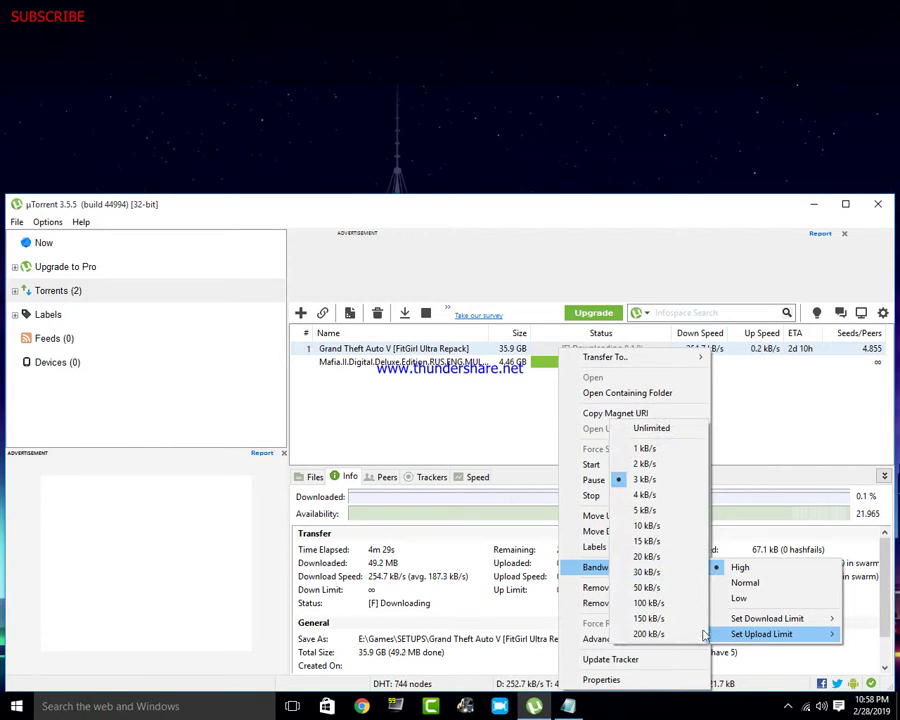
left_click(645, 448)
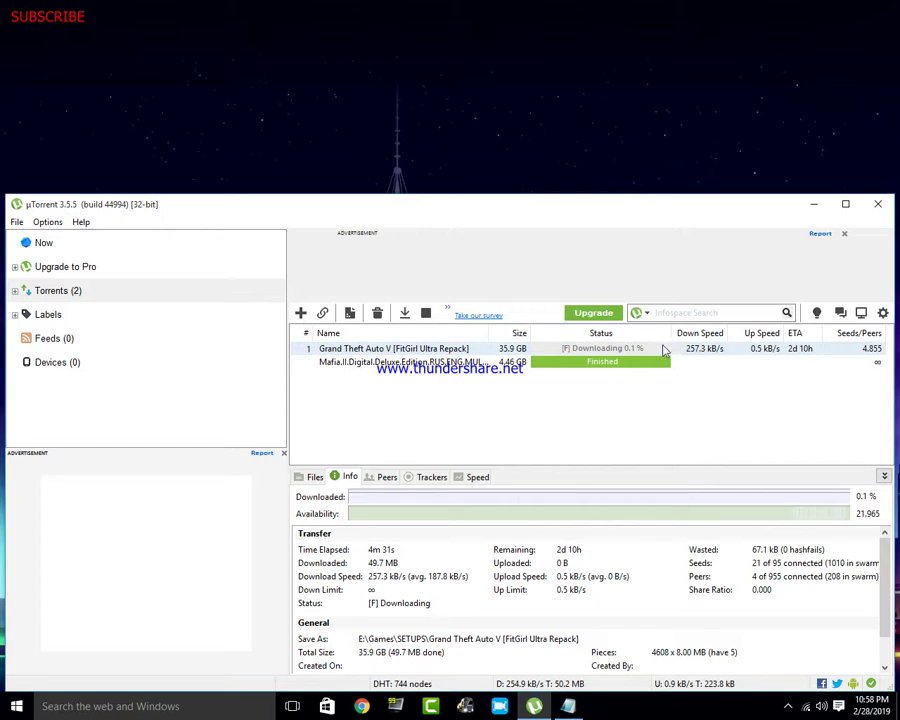
Switch to Notepad and add the line "Now you have to set the upload speed limit to 1kb per second.".
left_click(571, 706)
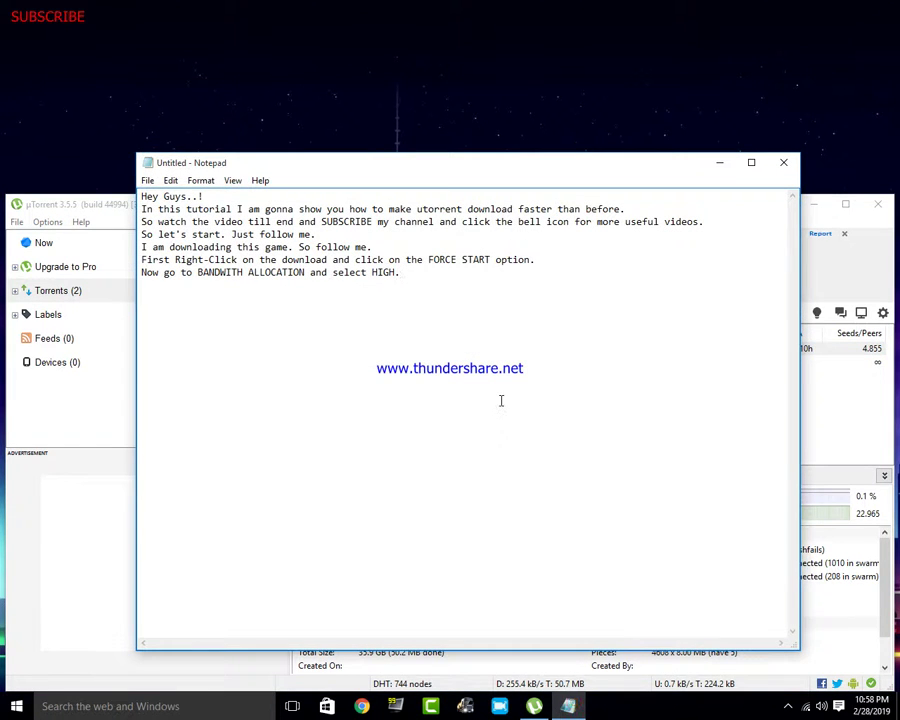
type("Now you have to set the ")
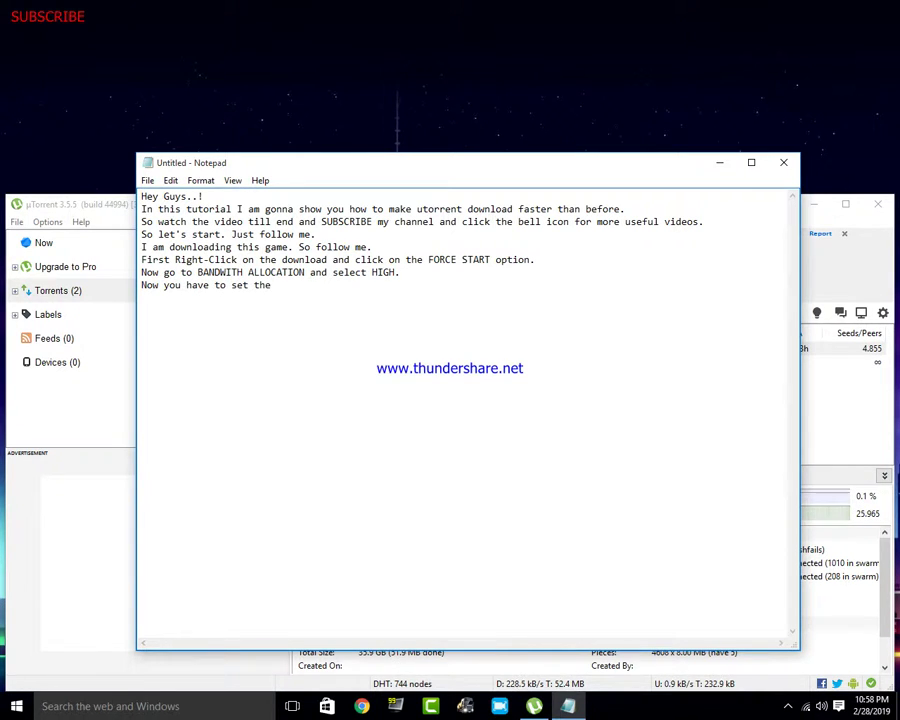
type("upload speed limit")
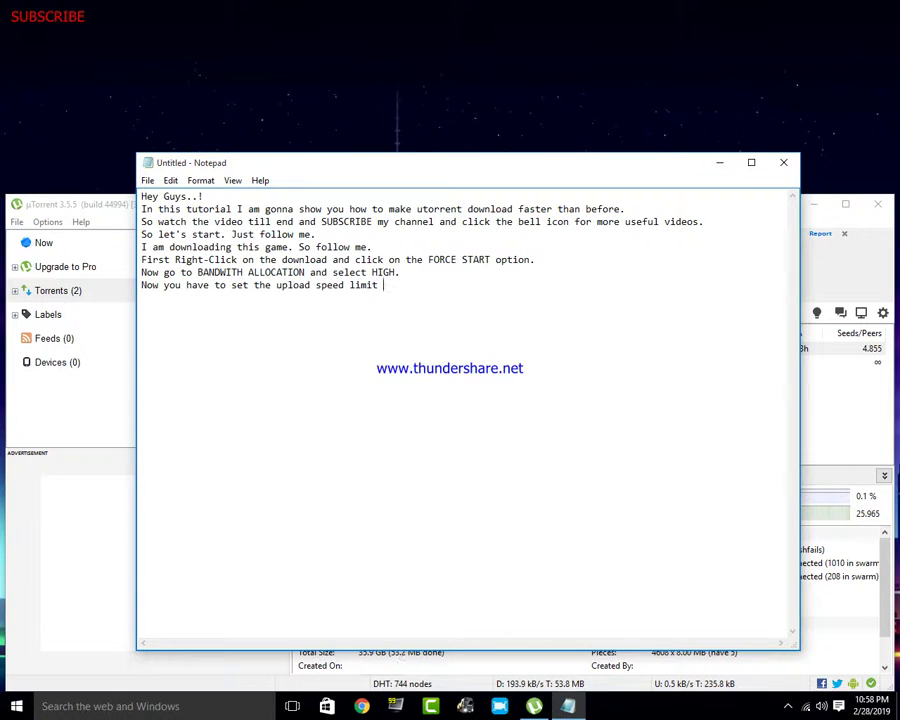
type(" to 1kb per second.")
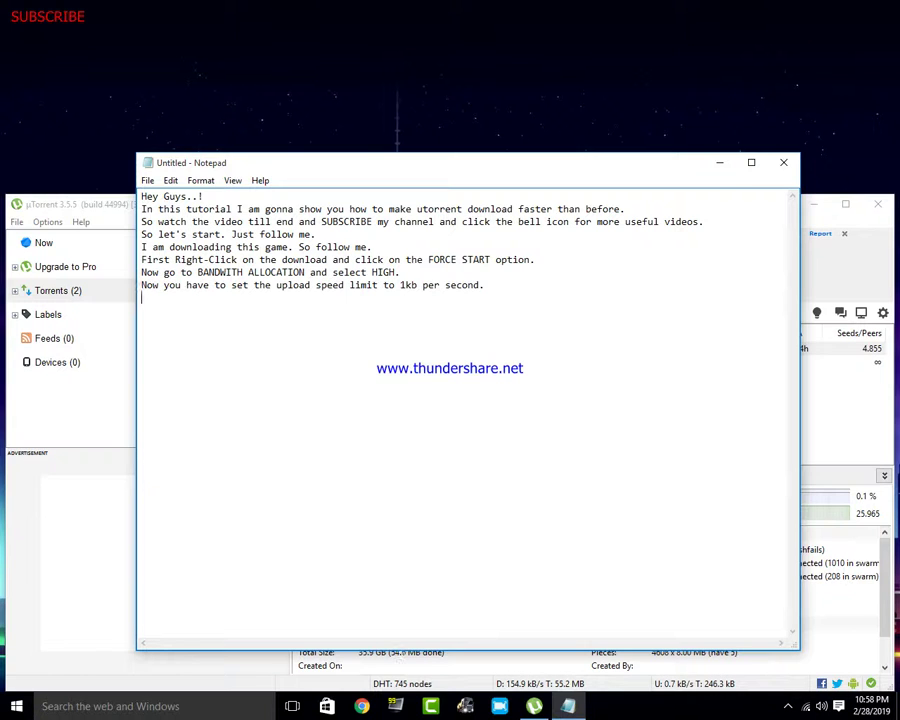
Add the line "In this way, you will get the best speed on your utorrent that your internet can provide.".
key("Return")
type("In this way, you")
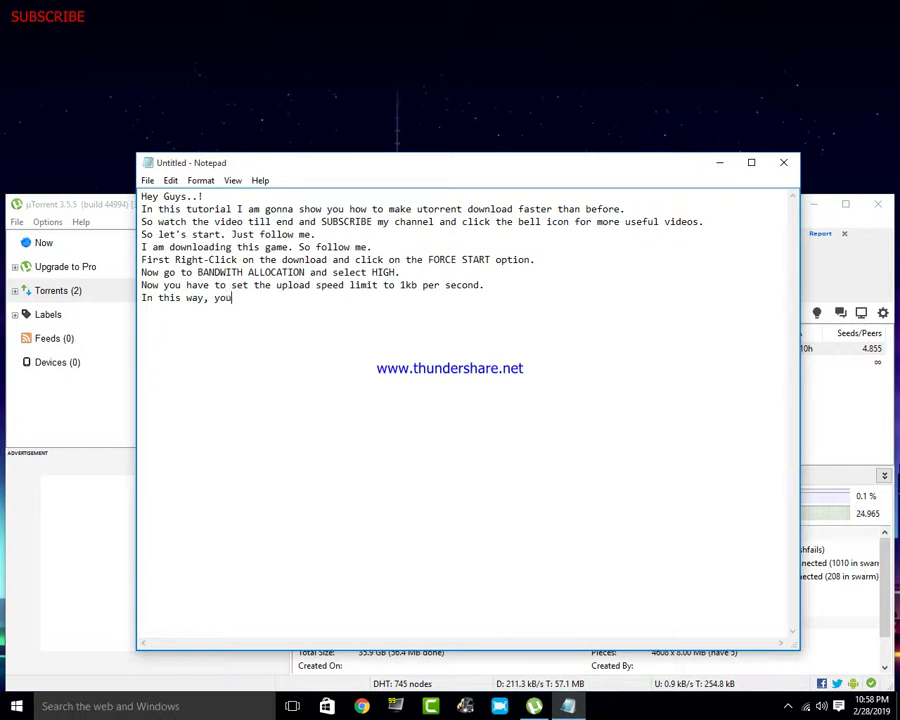
type(" will")
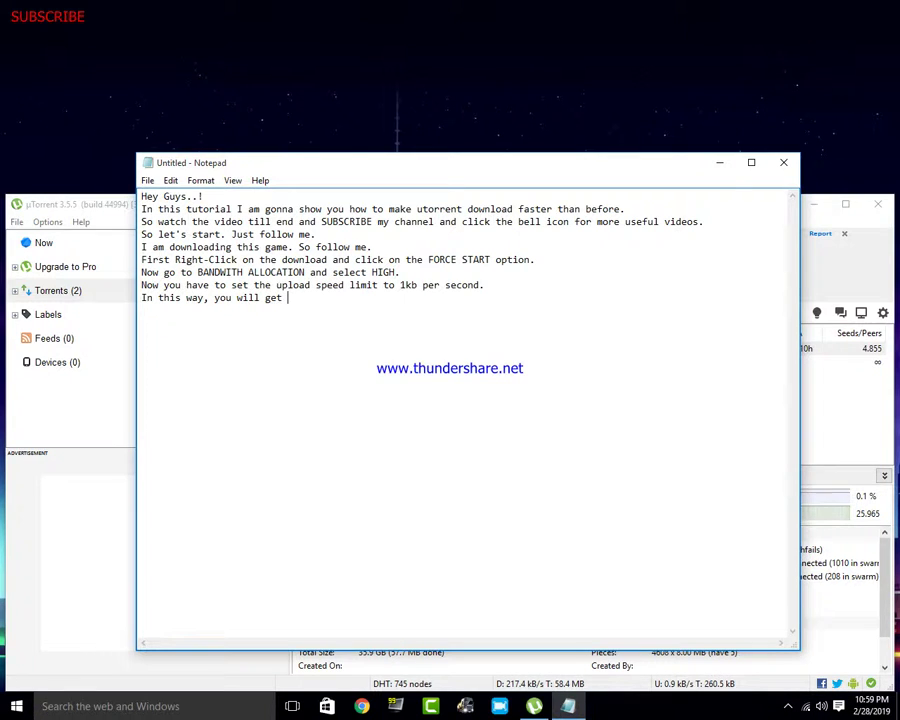
type("get the best s")
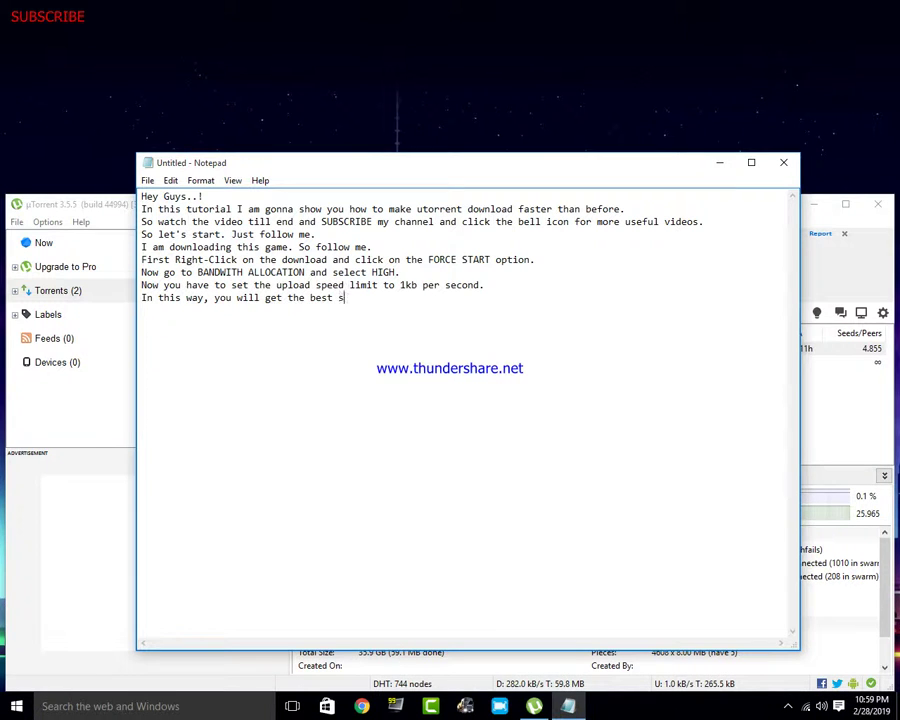
type("peed on your ut")
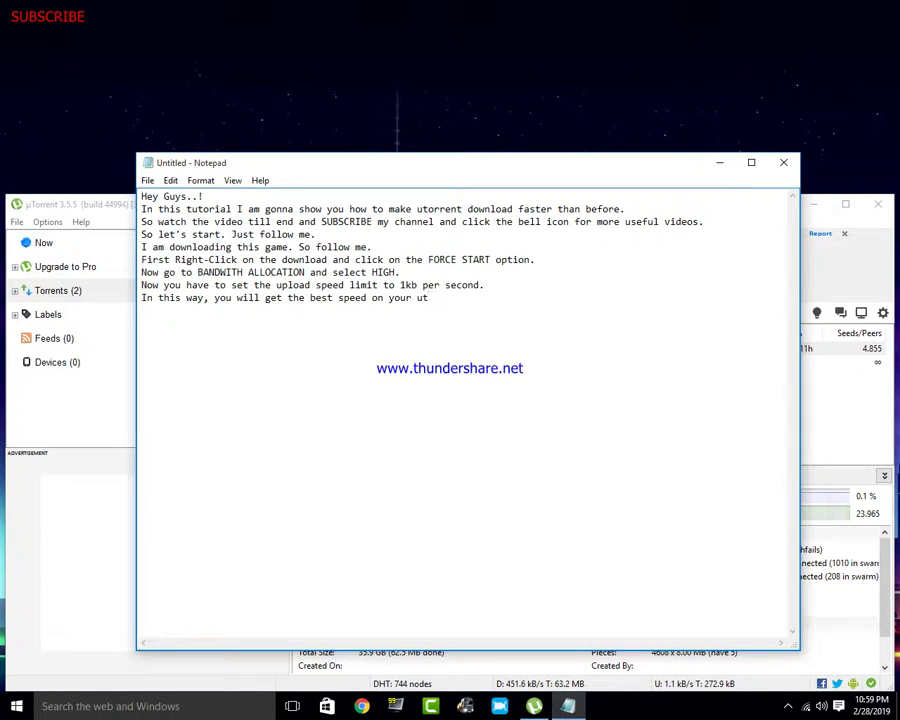
type("orrent that your internet can")
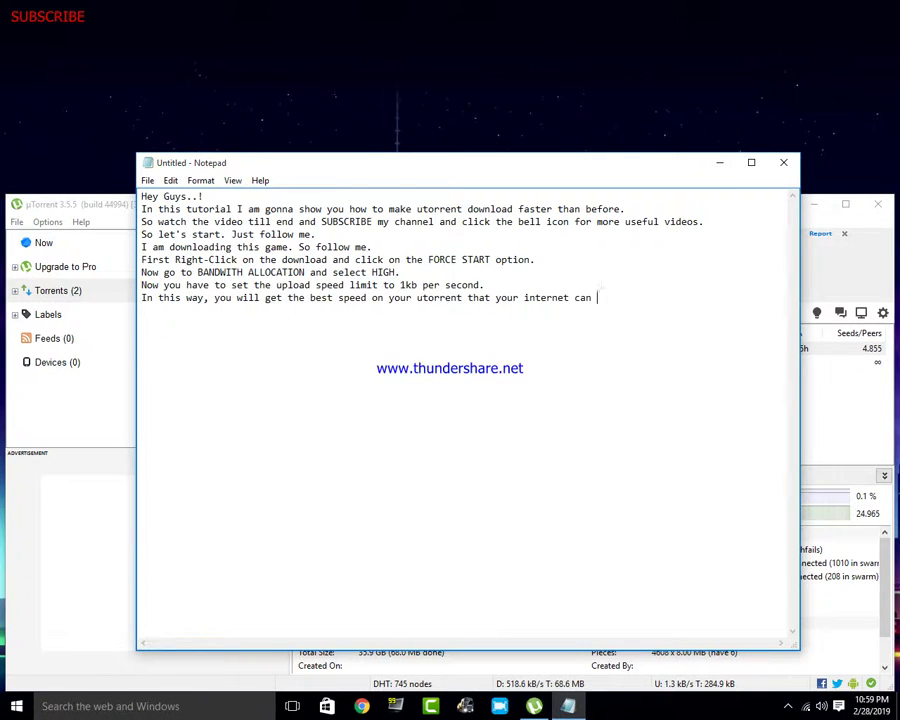
type(" provide.")
Add the closing line "I hope you liked the video." on a new line below the notes.
key("Return")
type("I hope ")
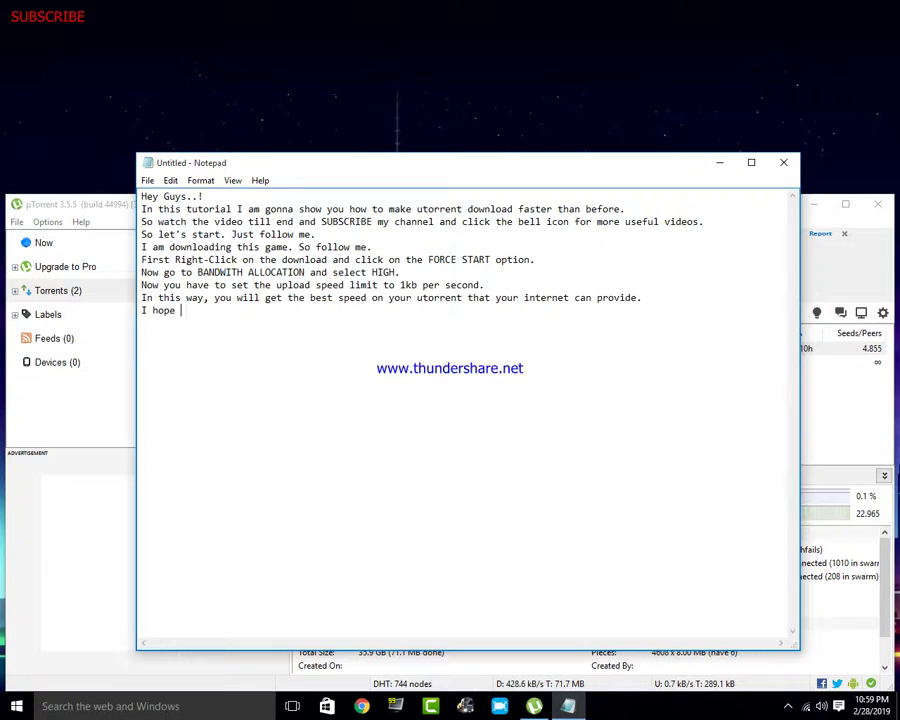
type("you liked the vi")
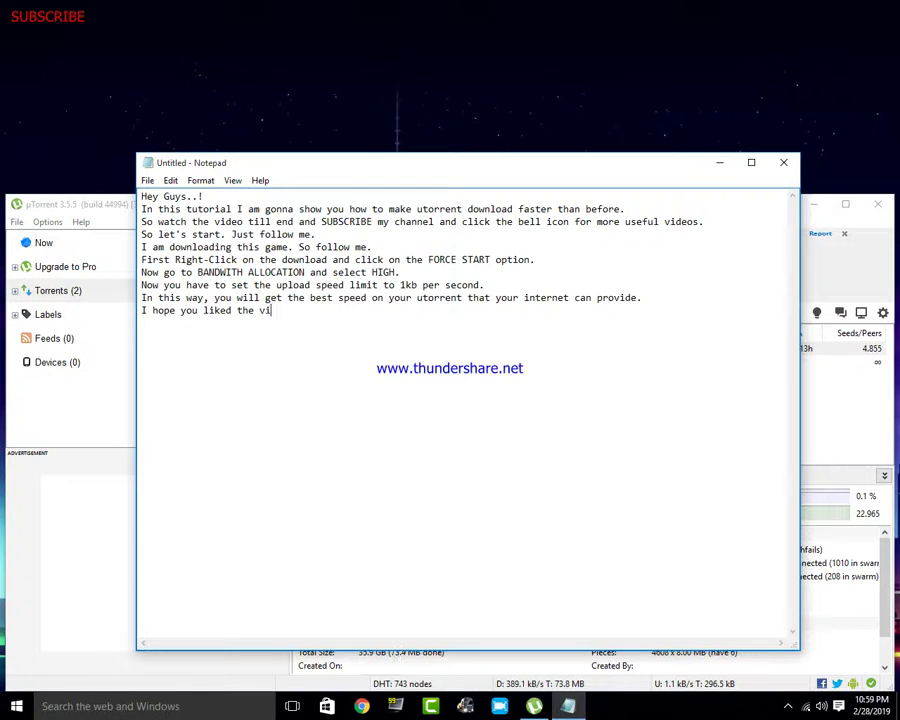
type("deo.")
Add a final line reading "SUBSCRIBE and click the bell icon for more videos.".
key("Return")
type("SUBSC")
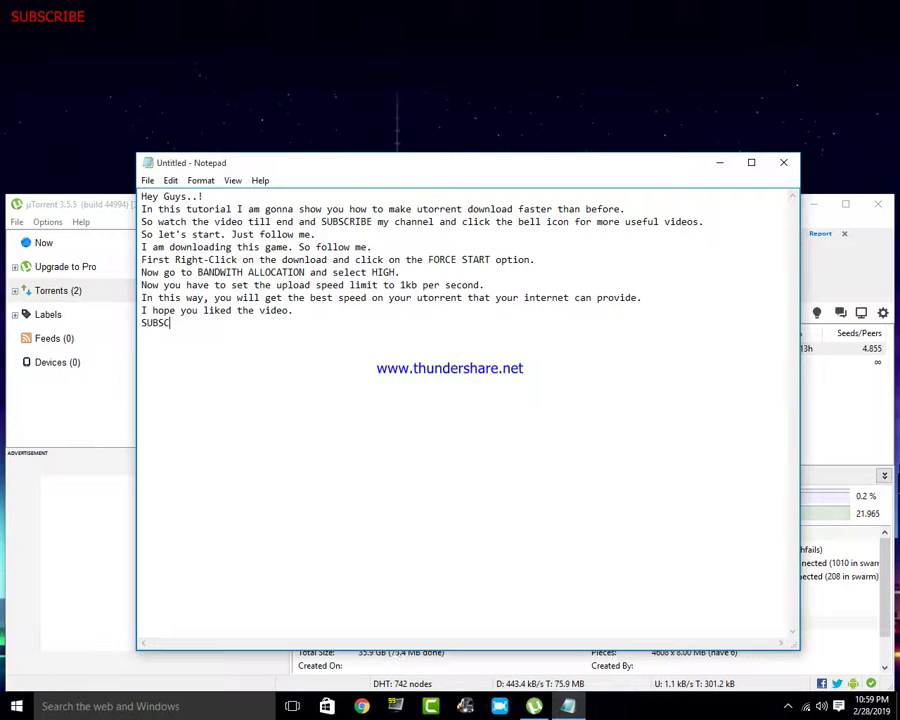
type("RIBE and ")
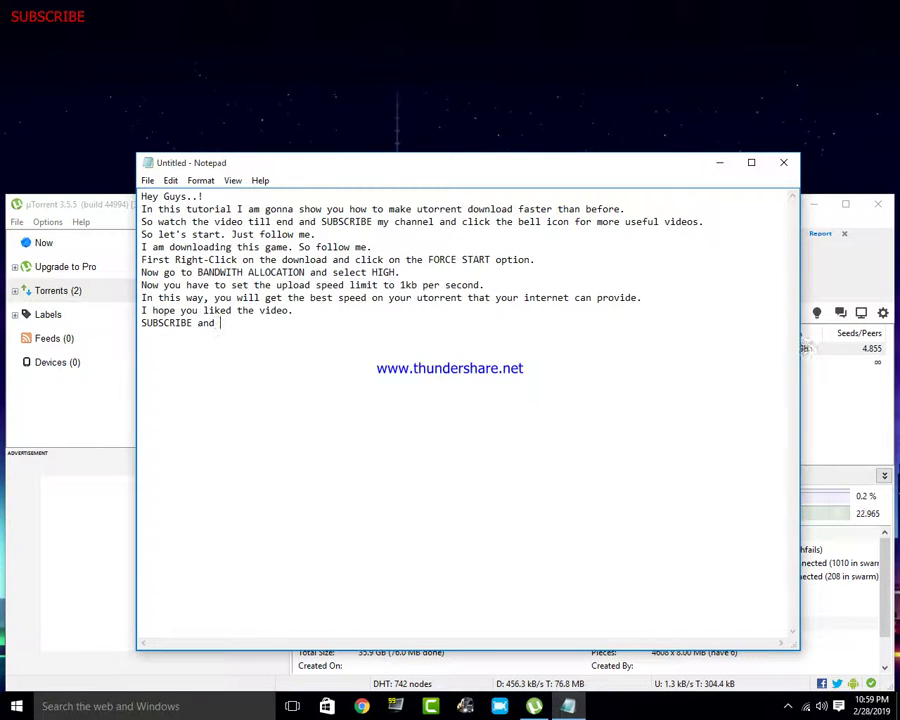
type("click the ")
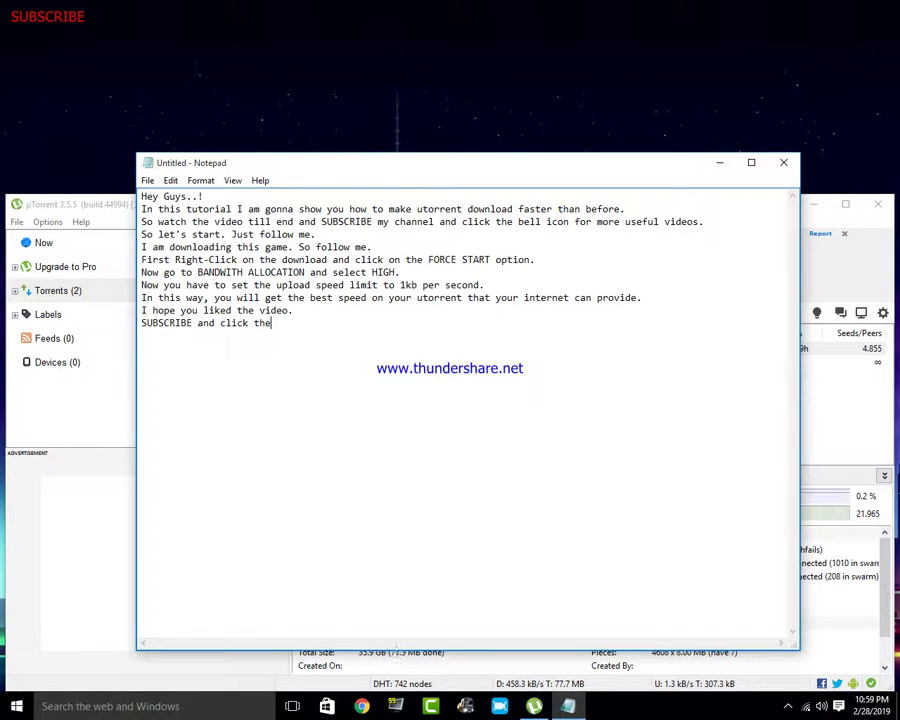
type("bell ic")
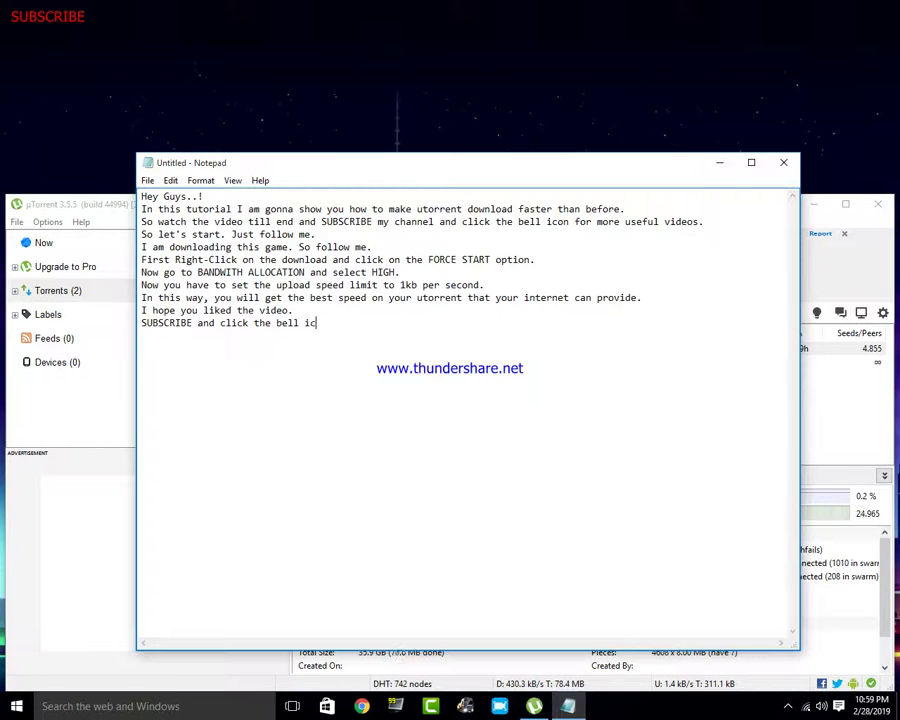
type("on for more videos.")
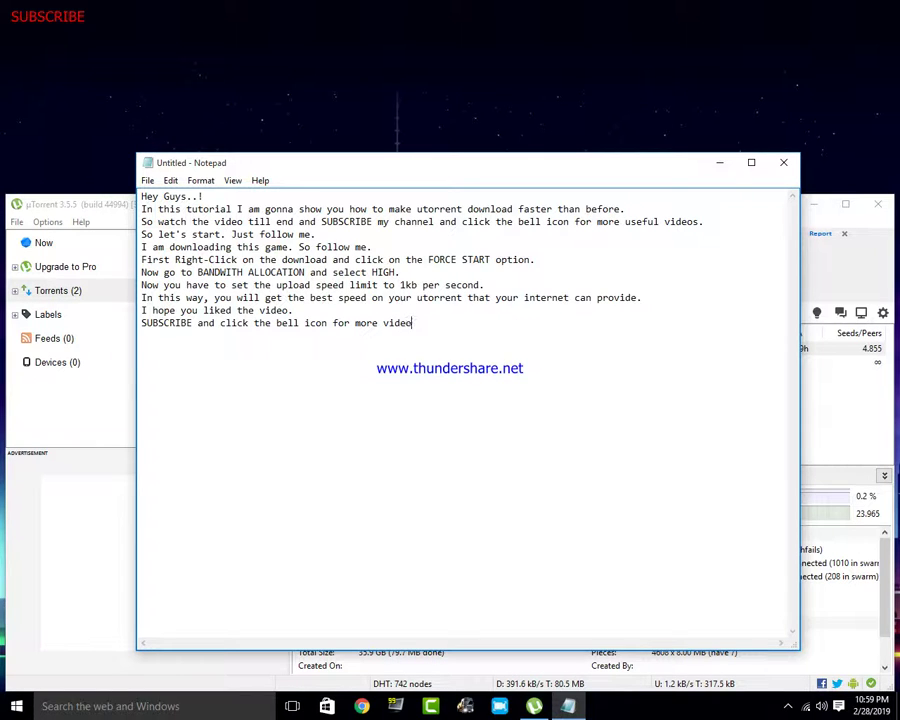